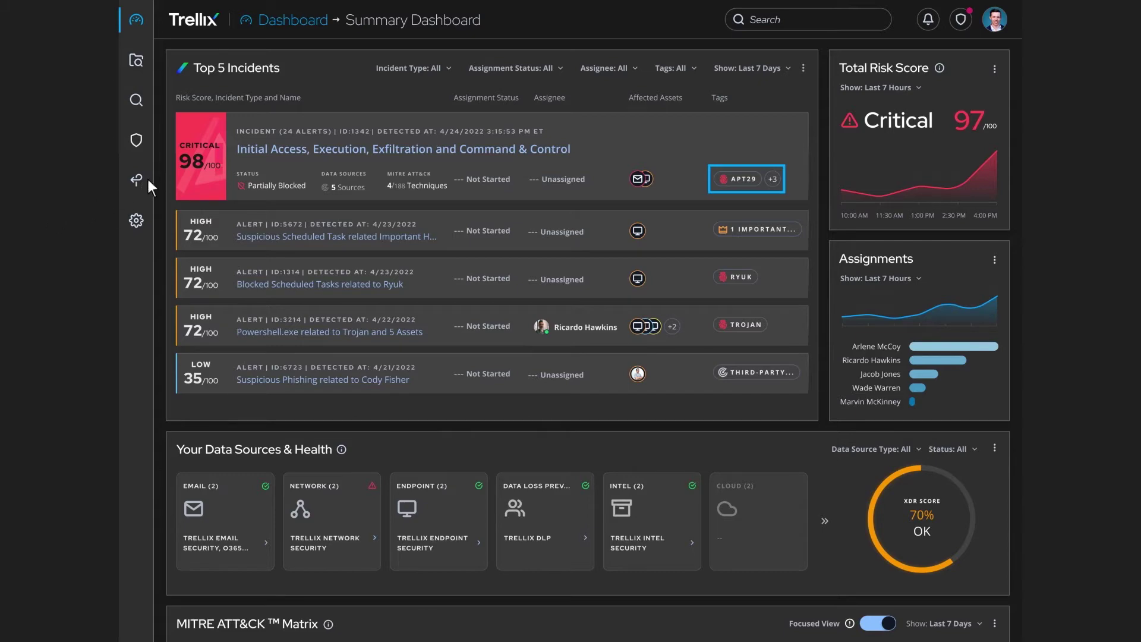
Open the Investigation page for the top critical Initial Access, Execution, Exfiltration and C2 incident
left_click(283, 148)
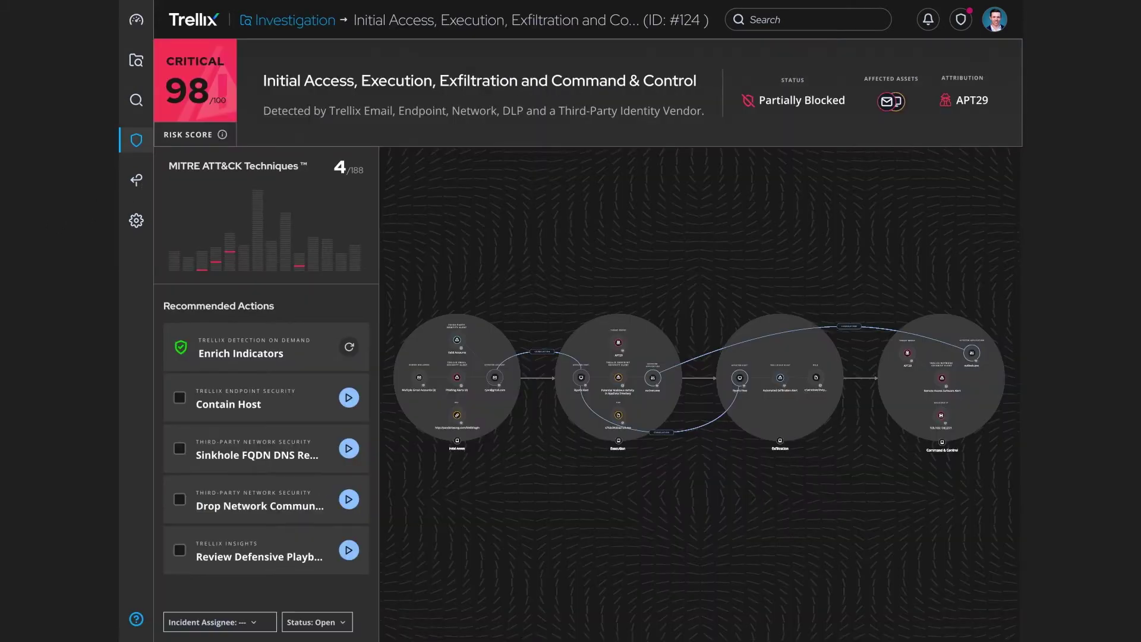